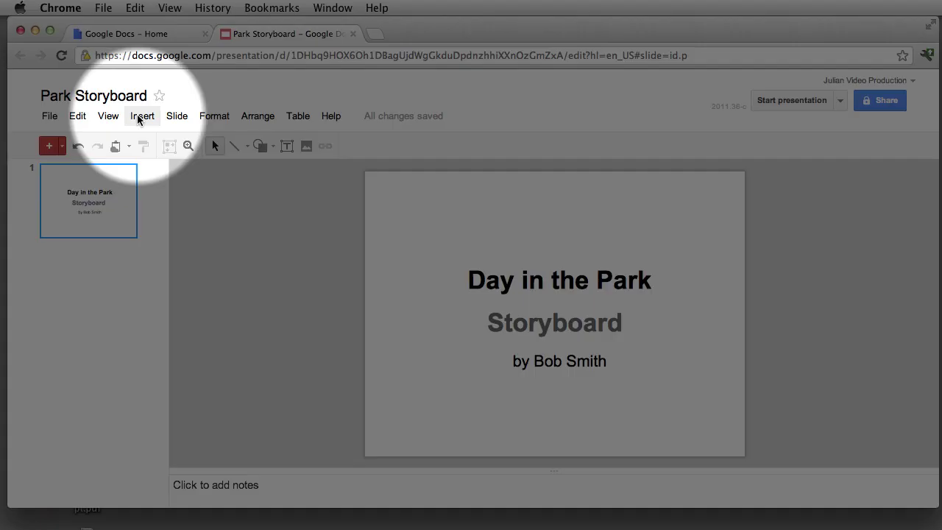
- Insert a new slide after the title slide and delete its title and body placeholders
left_click(138, 118)
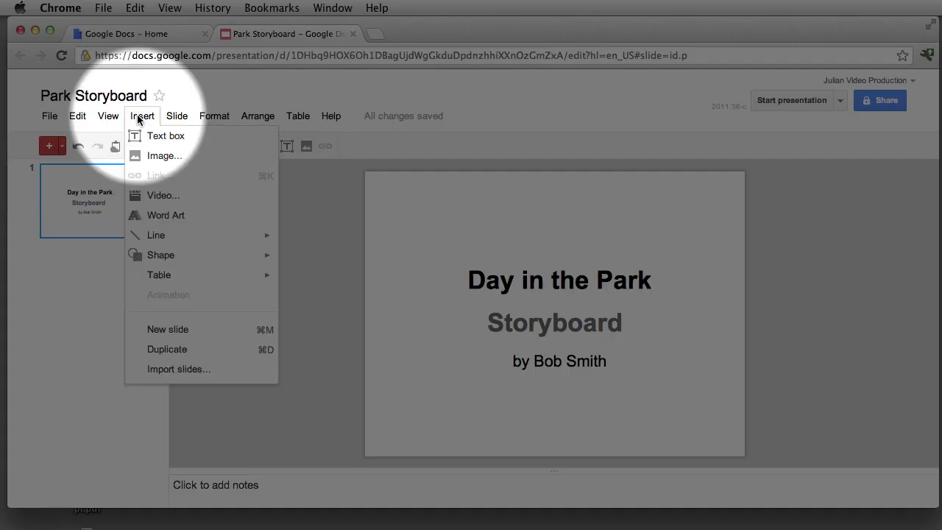
left_click(170, 330)
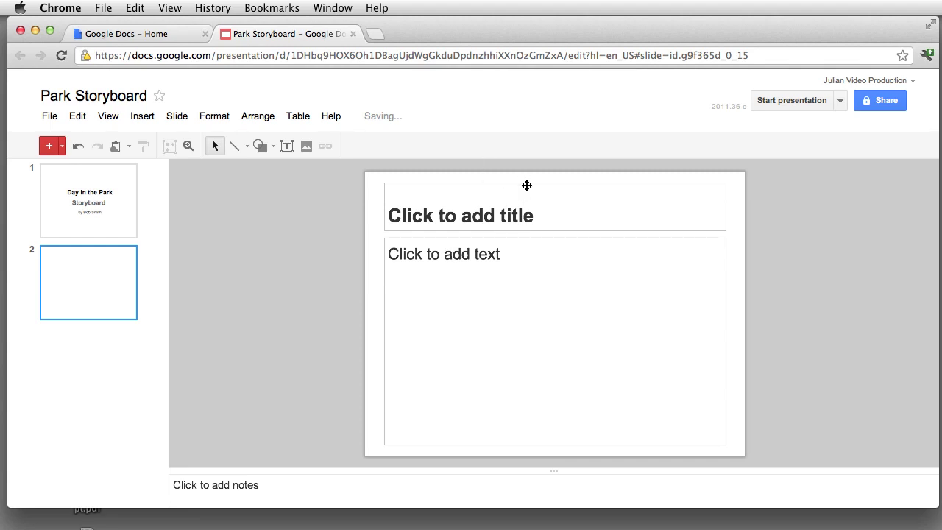
left_click(527, 185)
key("Delete")
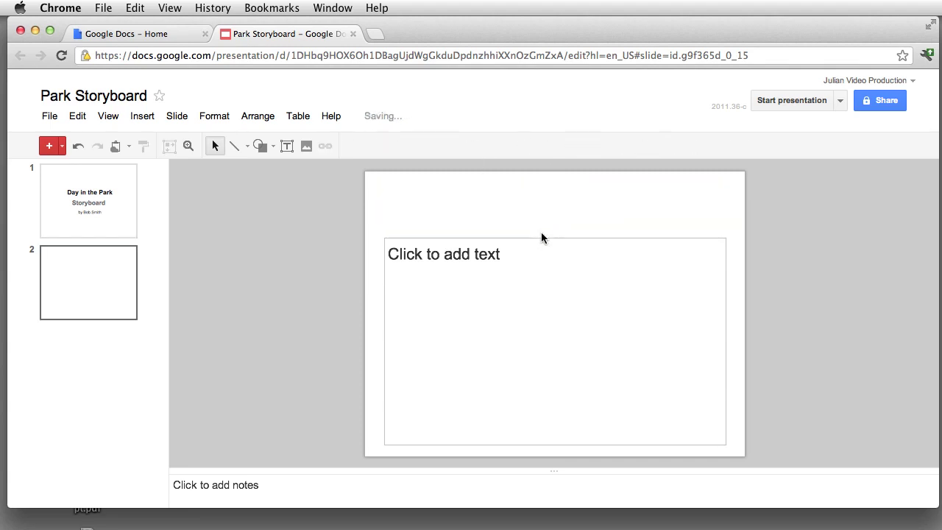
left_click(540, 238)
key("Delete")
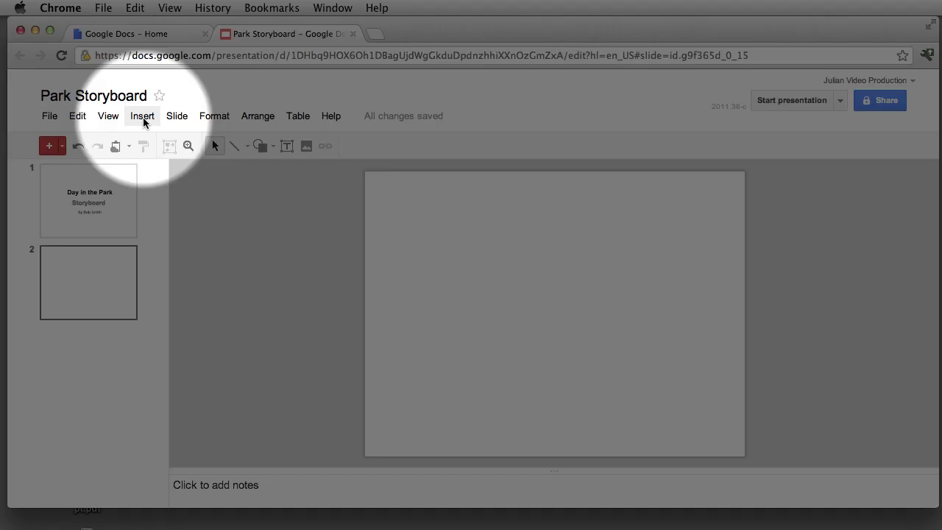
- Start inserting an image and switch to the web image search option
left_click(143, 117)
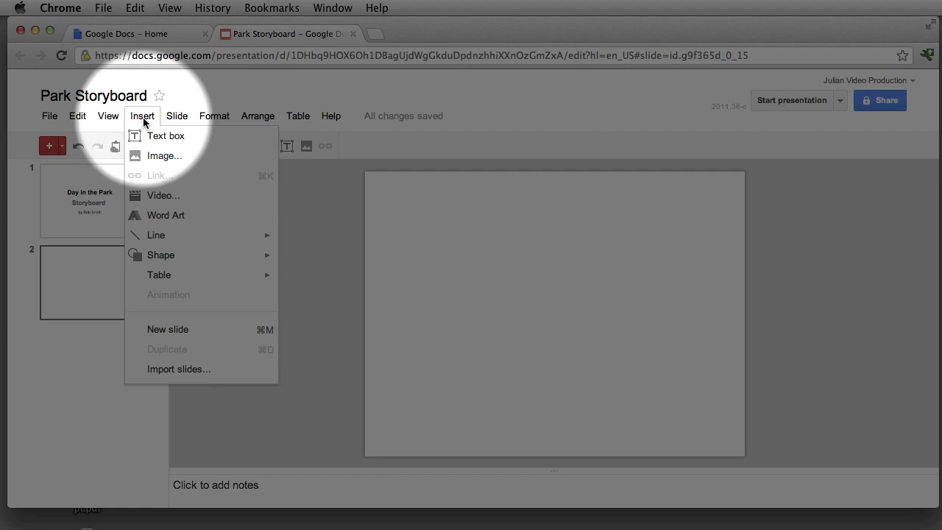
left_click(163, 157)
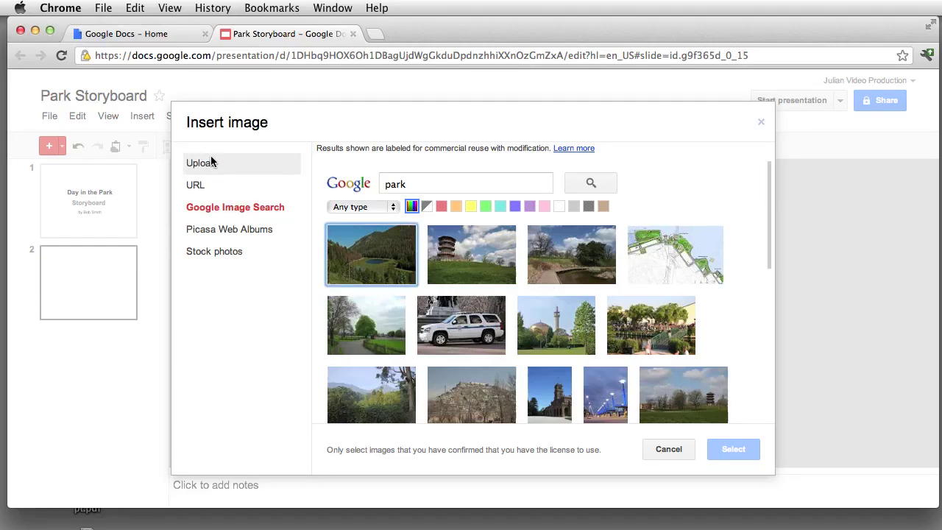
left_click(210, 162)
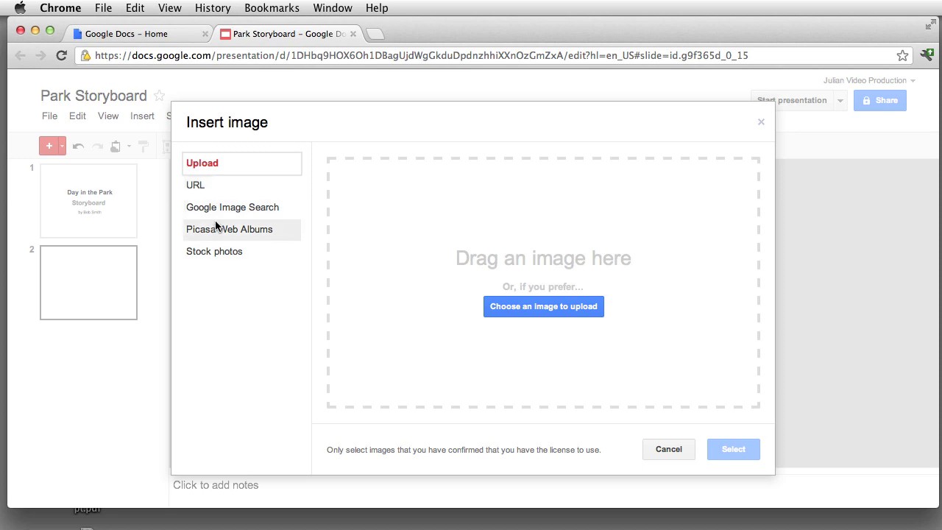
left_click(201, 192)
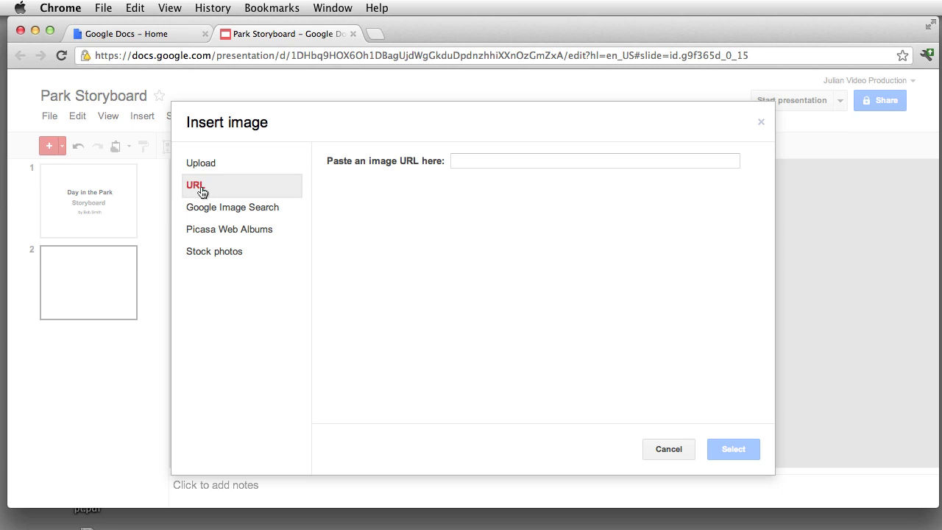
left_click(211, 209)
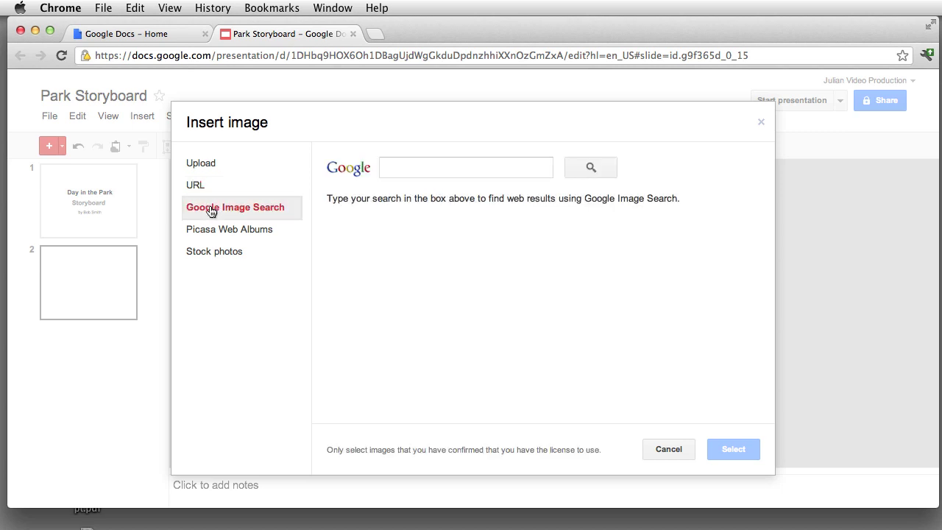
- Search images for 'park' and insert the photo with the pagoda onto slide 2
left_click(415, 167)
type("park")
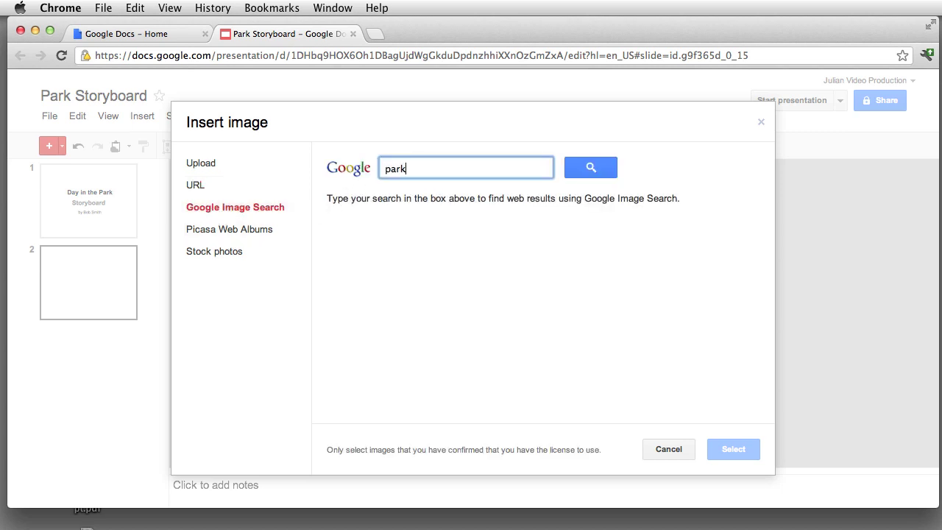
left_click(589, 169)
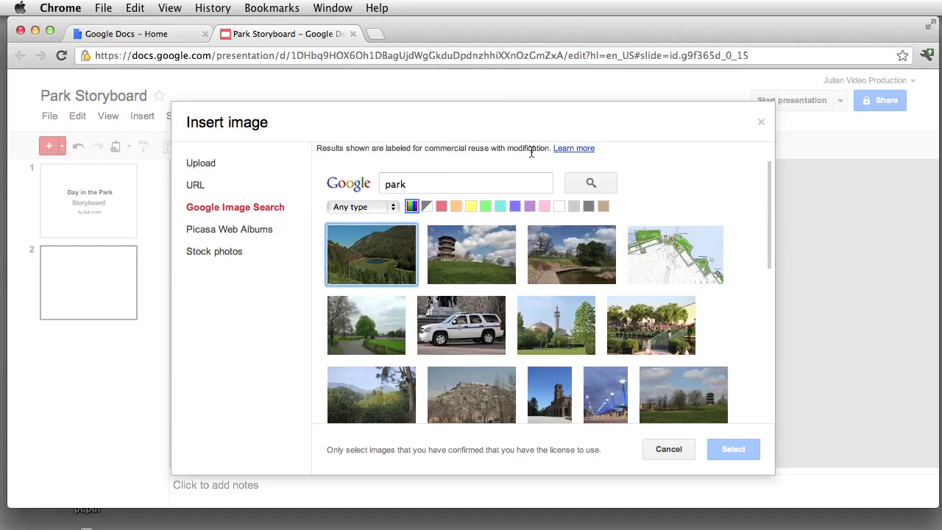
scroll(691, 376, "down", 3)
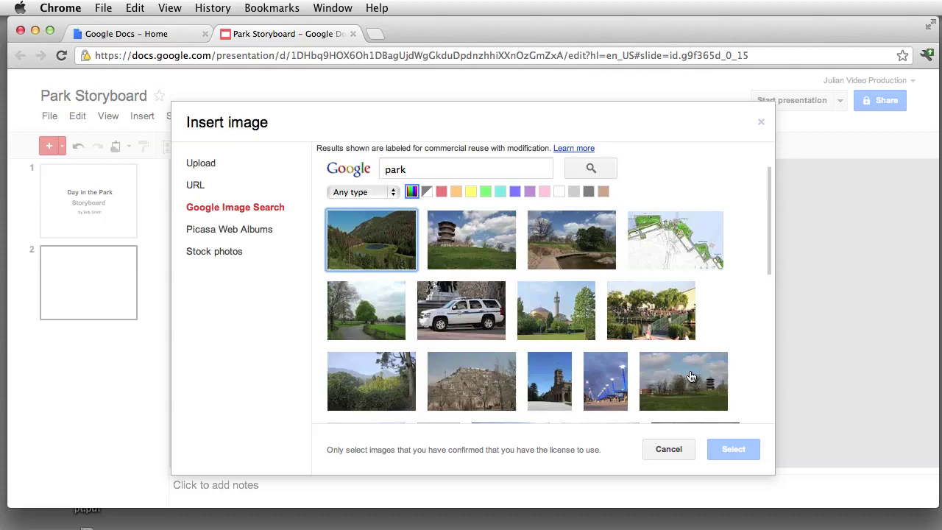
scroll(692, 380, "up", 3)
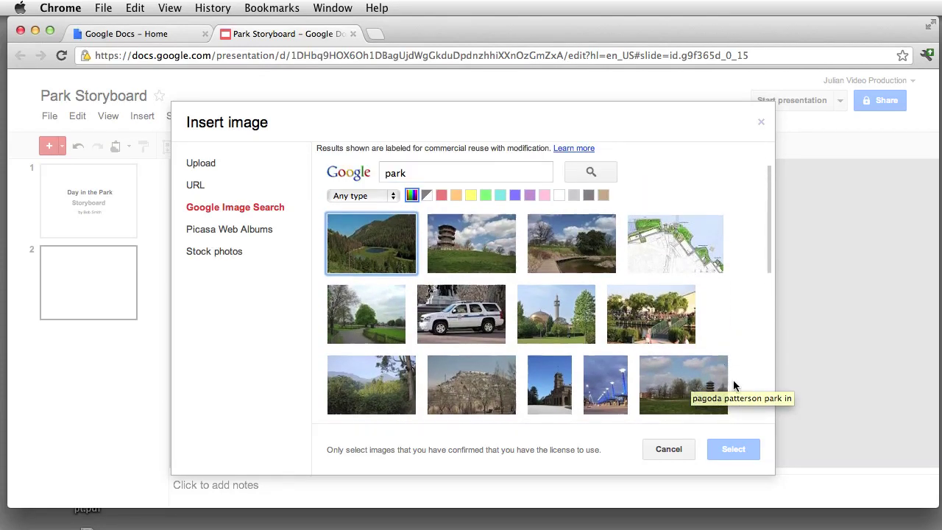
left_click(690, 387)
scroll(701, 374, "down", 2)
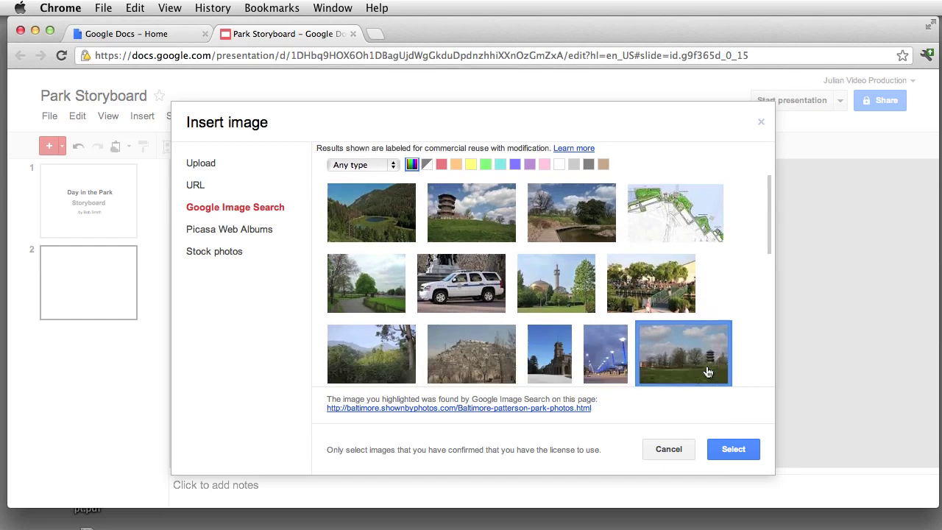
left_click(730, 449)
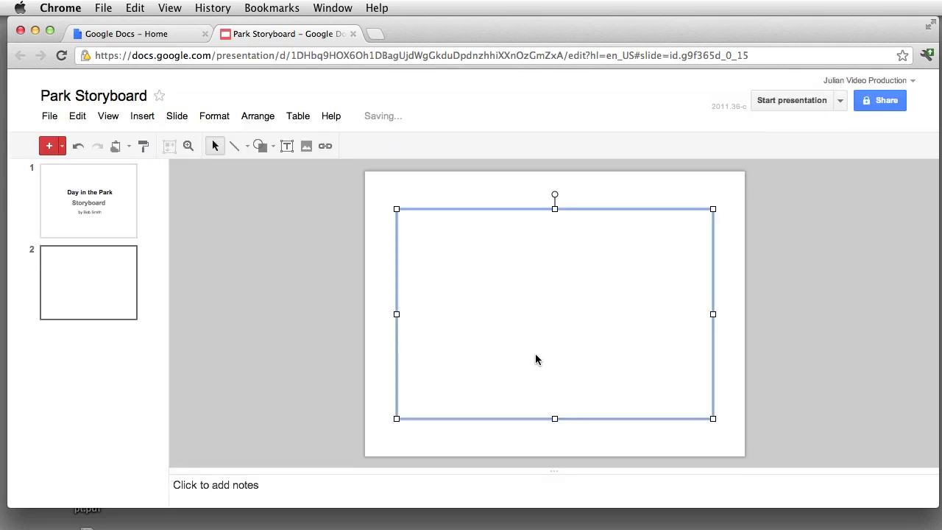
- Move the park photo to the top-left corner and stretch it to cover slide 2 fully
left_click_drag(584, 374, 553, 335)
left_click_drag(682, 382, 738, 450)
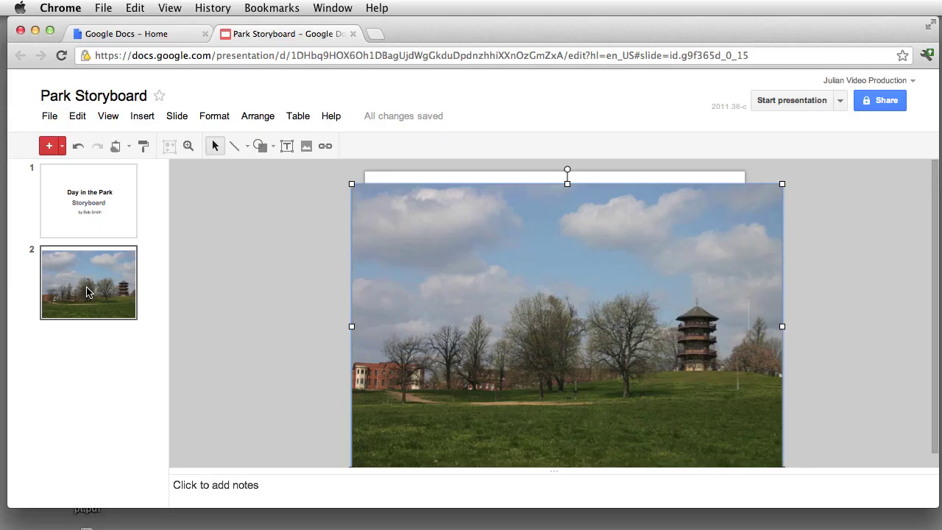
left_click_drag(471, 309, 469, 295)
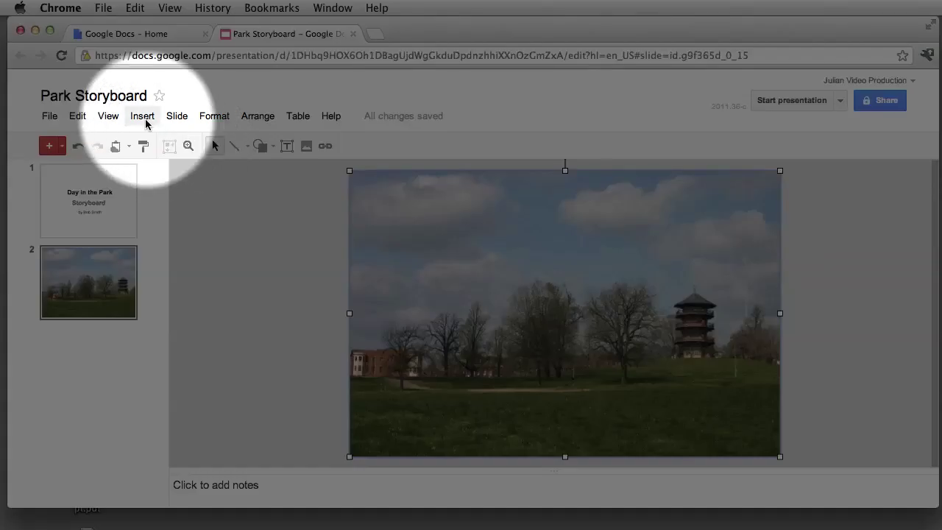
- Draw an oval over the sky on the left of the park photo
left_click(142, 117)
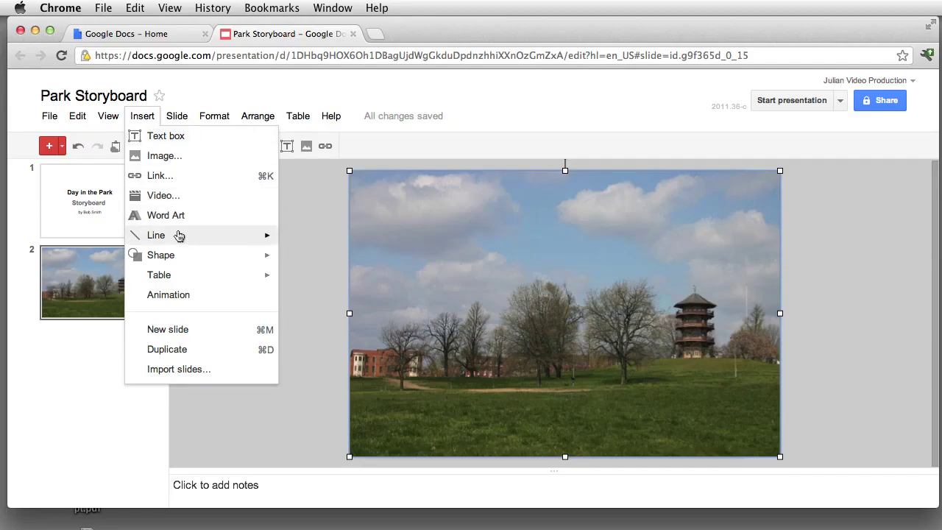
mouse_move(168, 257)
left_click(448, 153)
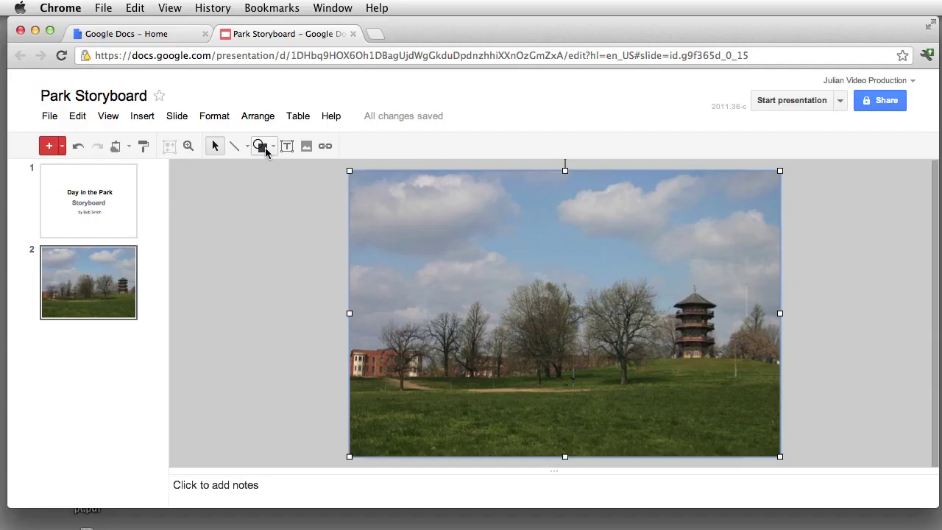
left_click(270, 147)
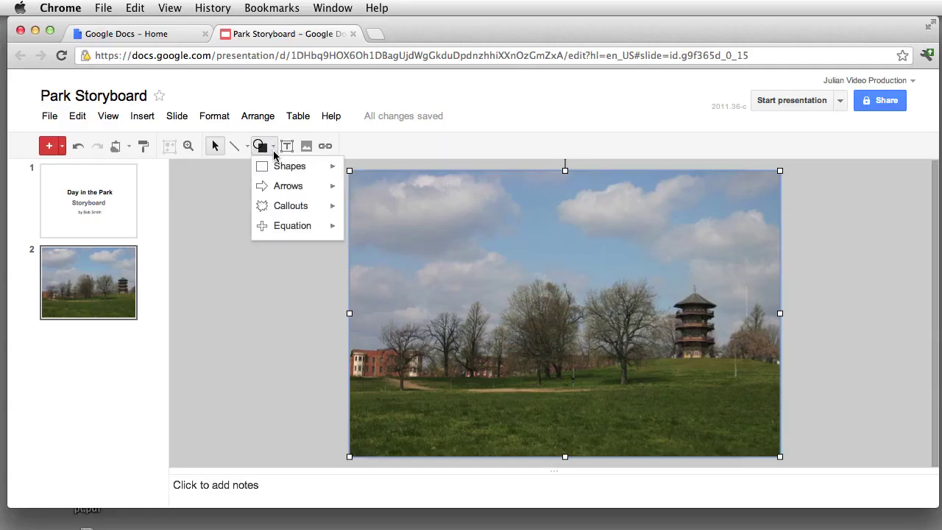
mouse_move(280, 168)
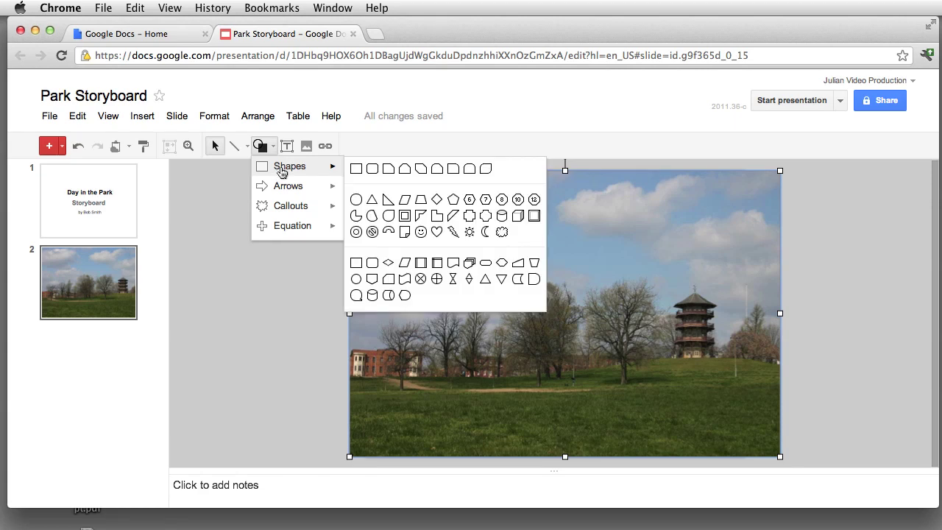
left_click(357, 201)
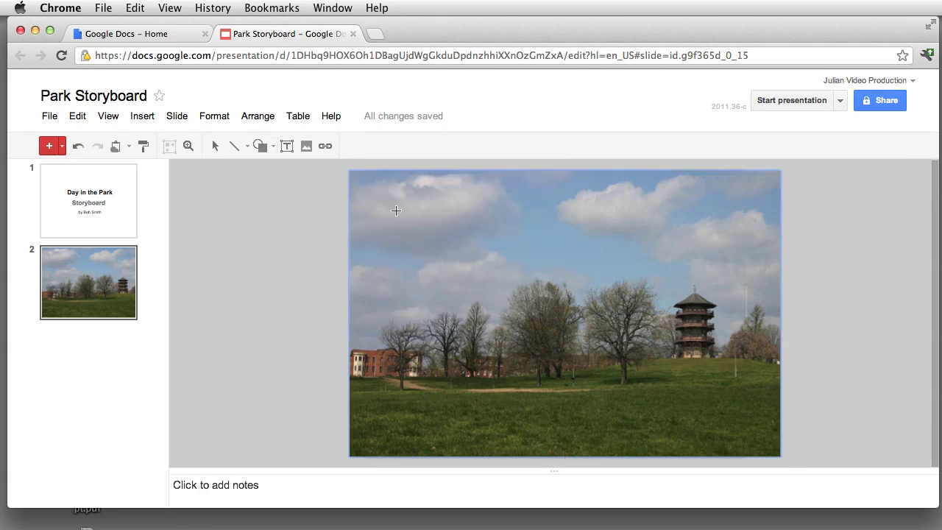
left_click_drag(416, 215, 532, 354)
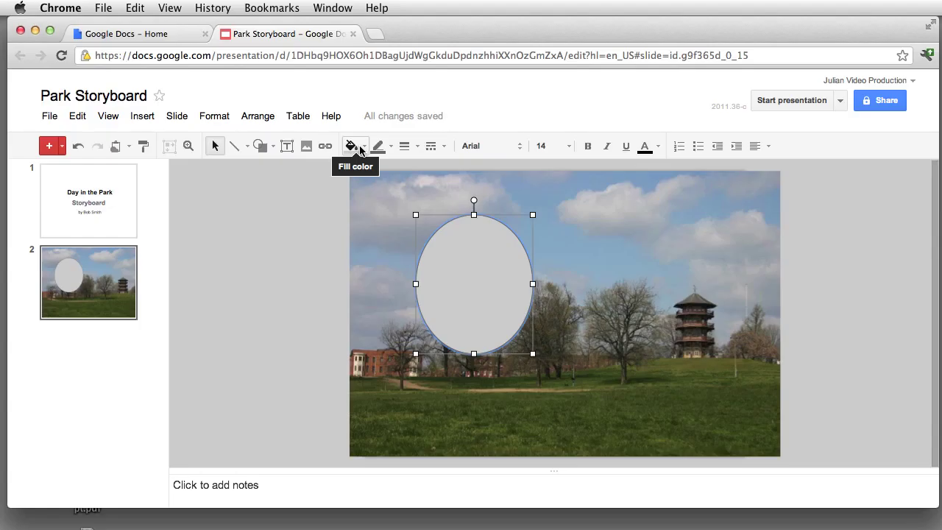
- Fill the oval solid yellow to form the character's head
left_click(359, 149)
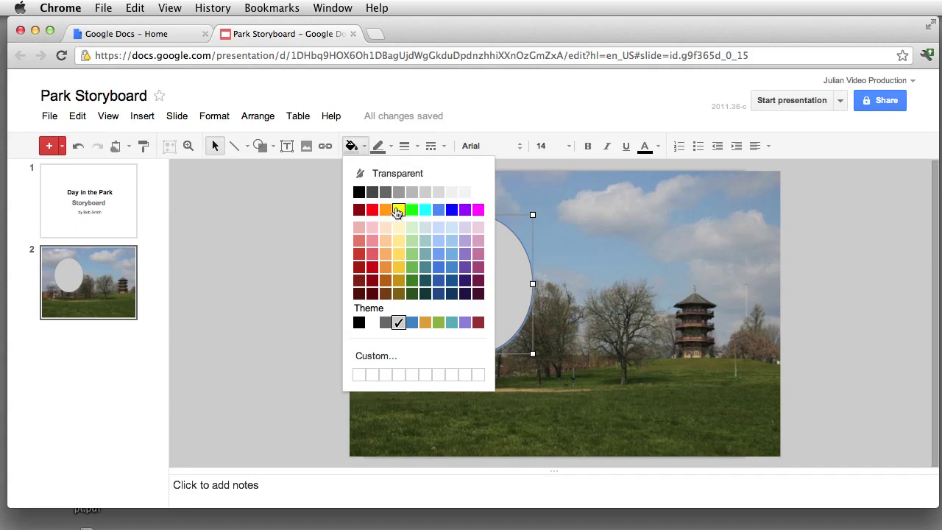
left_click(399, 210)
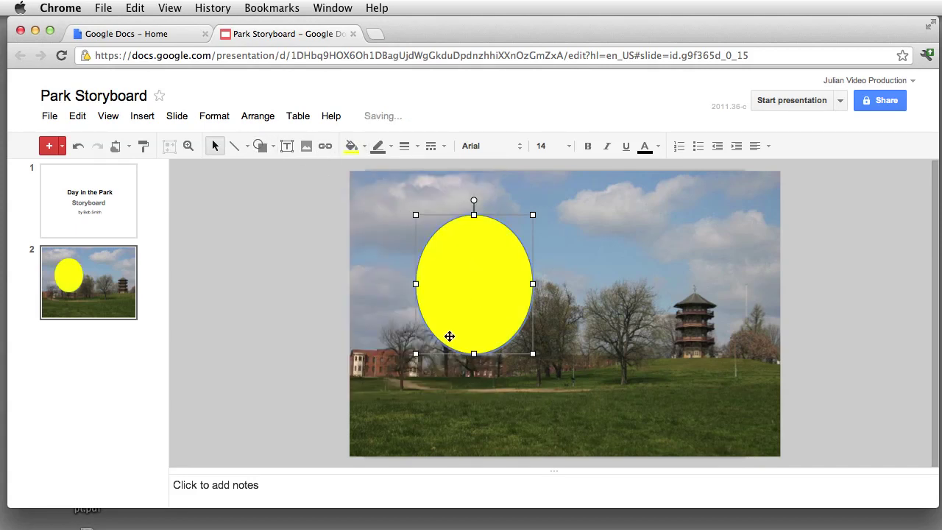
left_click(456, 380)
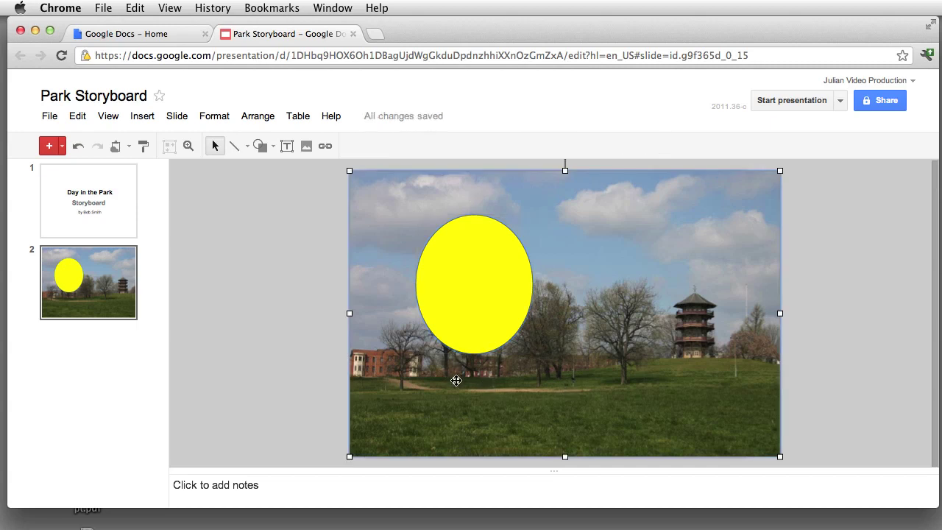
- Draw a triangle below the yellow oval, rotate it downward, widen it and move it under the head
left_click(269, 150)
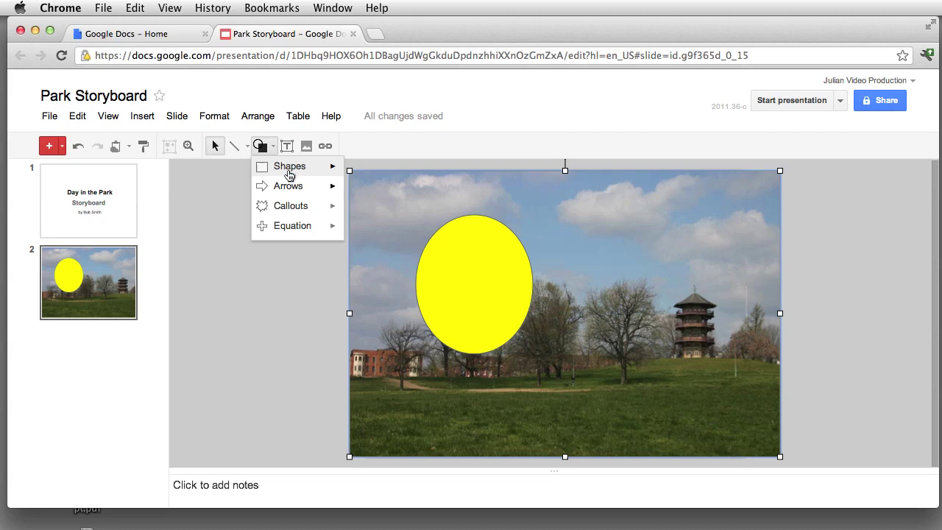
mouse_move(287, 170)
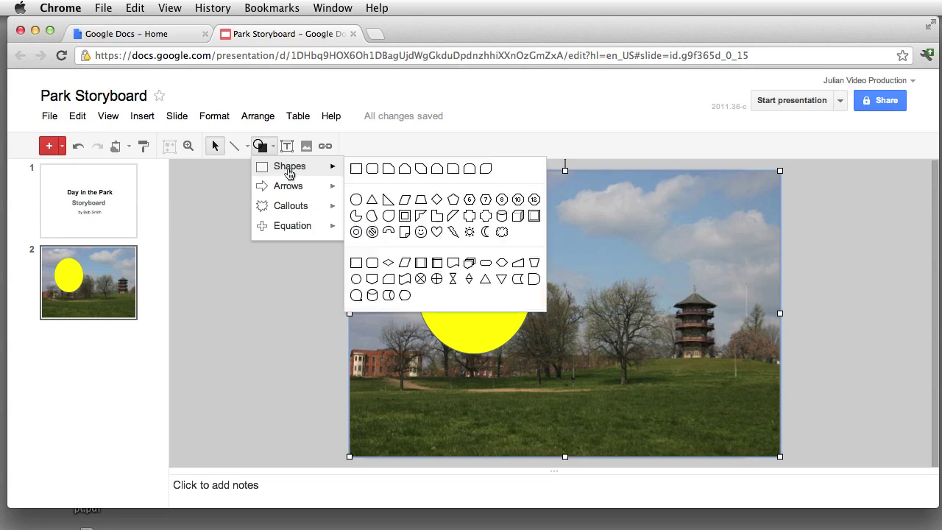
left_click(372, 200)
left_click_drag(417, 356, 538, 464)
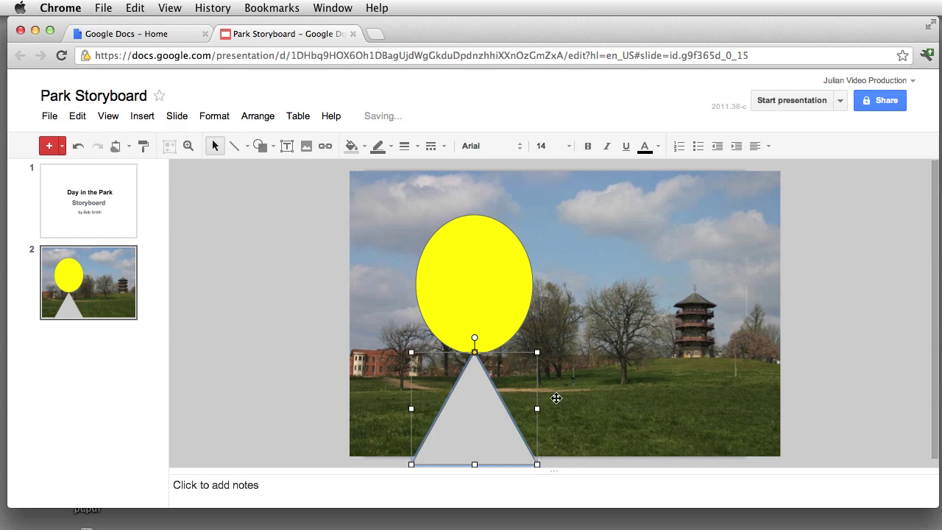
left_click_drag(474, 337, 478, 437)
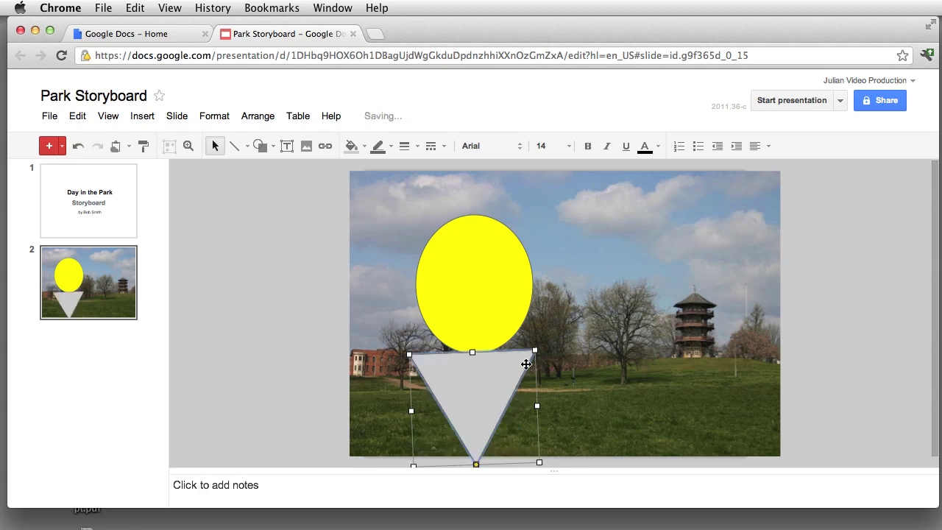
left_click_drag(533, 352, 561, 340)
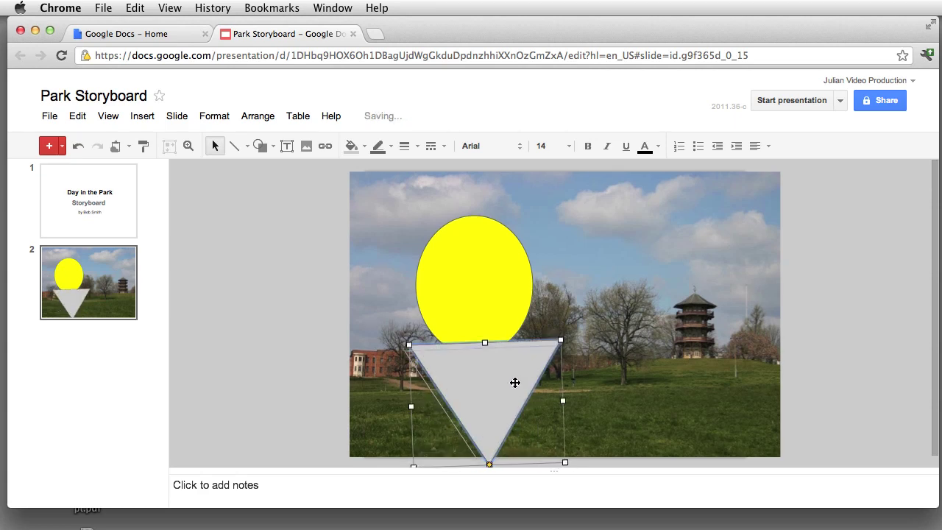
left_click_drag(515, 380, 508, 383)
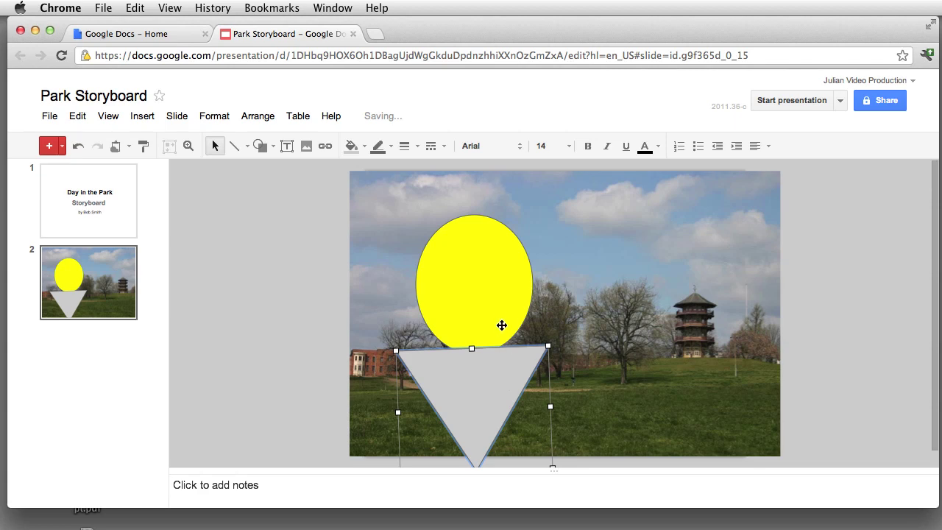
- Send the grey triangle backward so it sits behind the yellow head
right_click(488, 370)
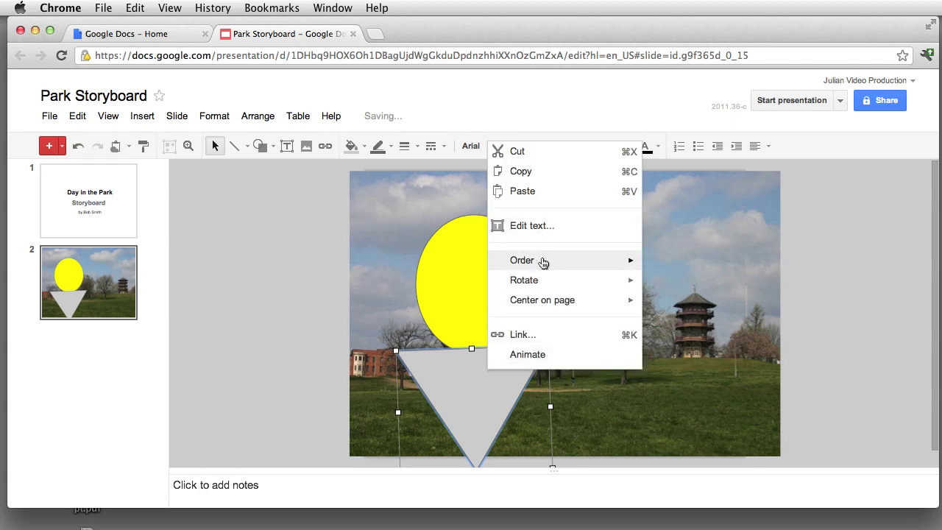
mouse_move(543, 261)
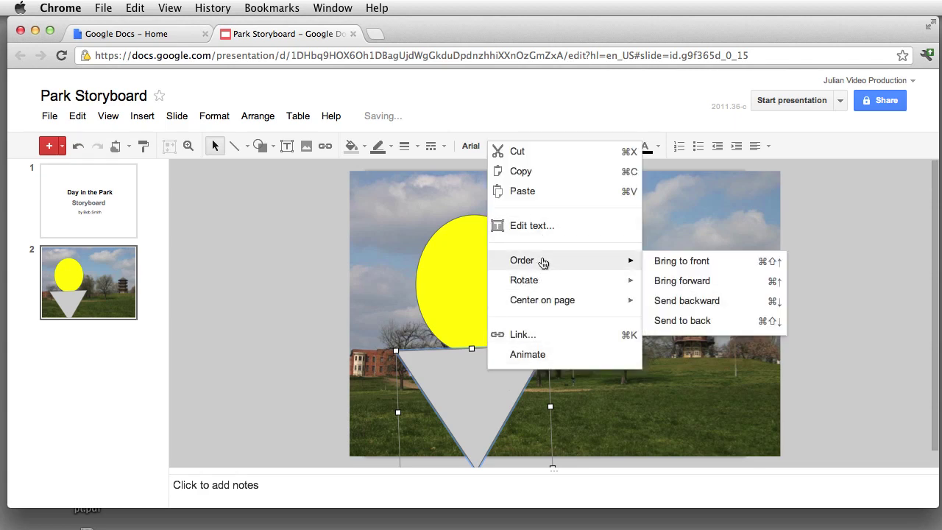
left_click(677, 309)
left_click(573, 309)
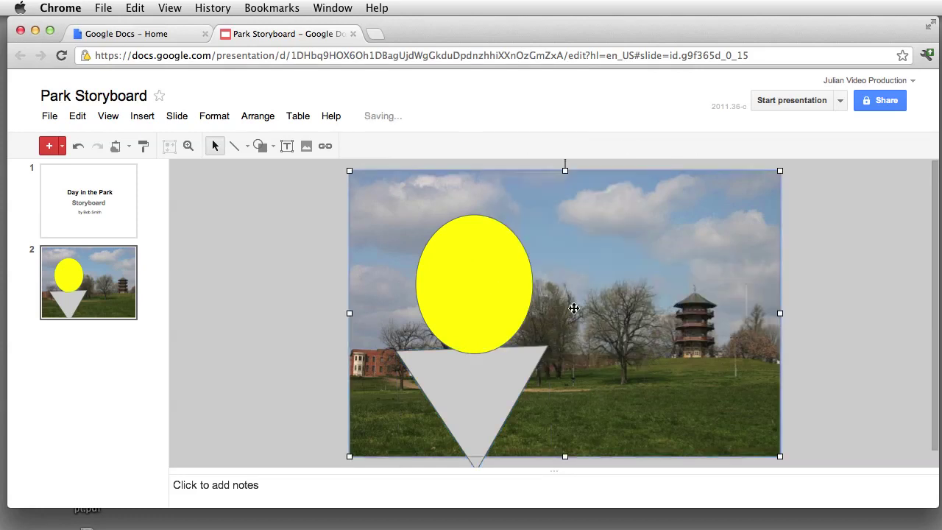
left_click(476, 387)
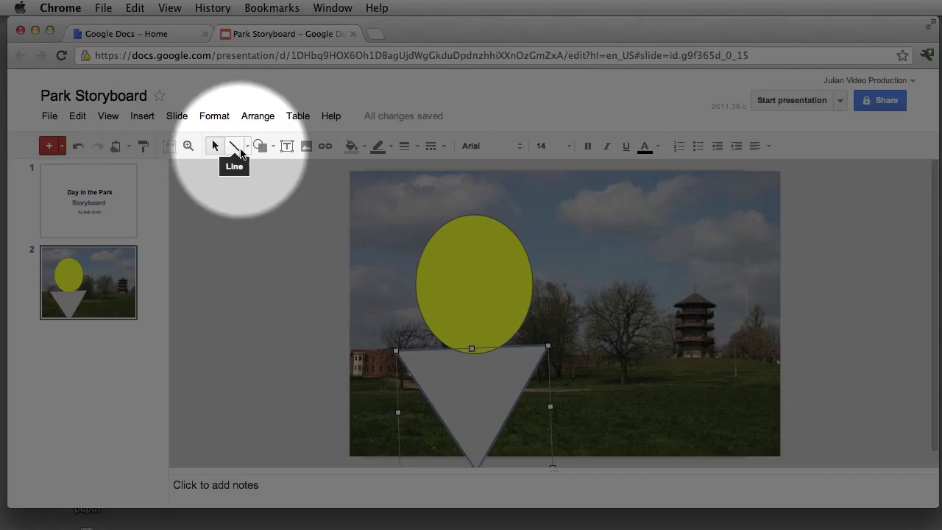
- Draw two arm lines: one down from the triangle's left corner, one raised up-right
left_click(247, 147)
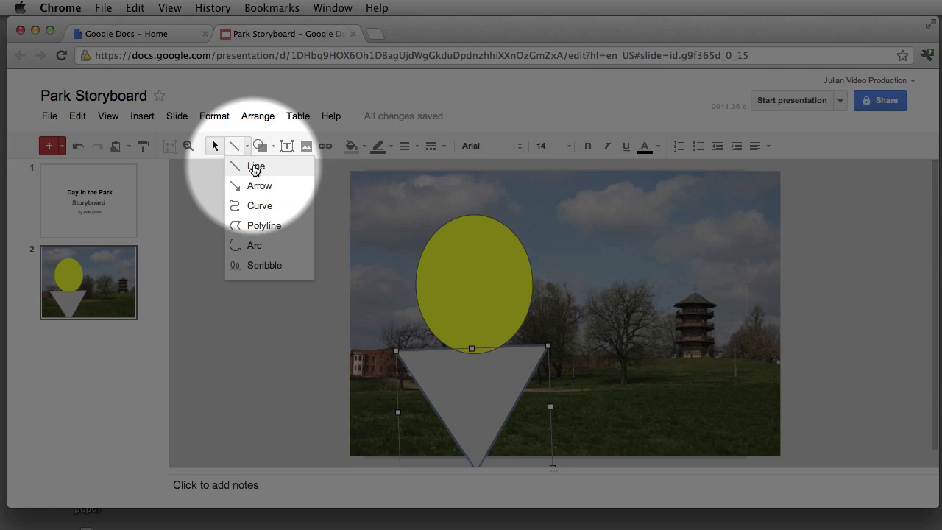
left_click(256, 168)
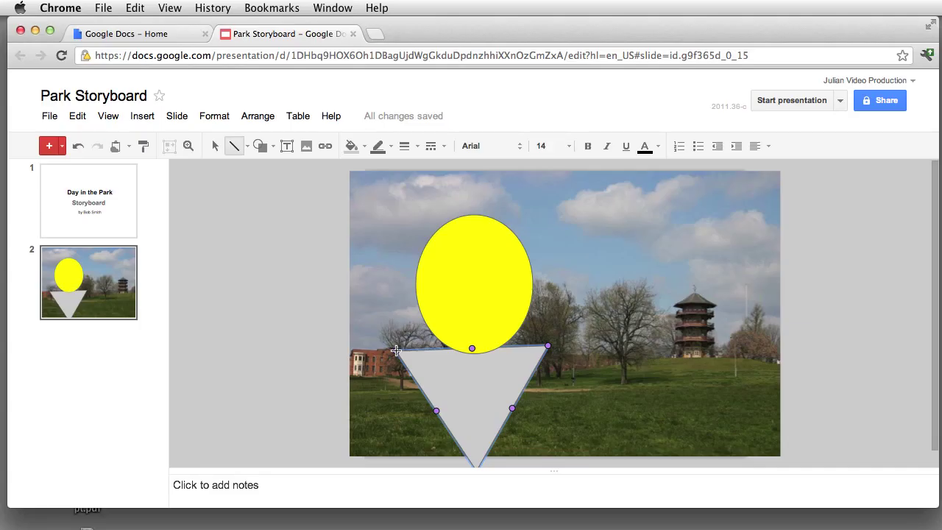
left_click_drag(396, 351, 399, 443)
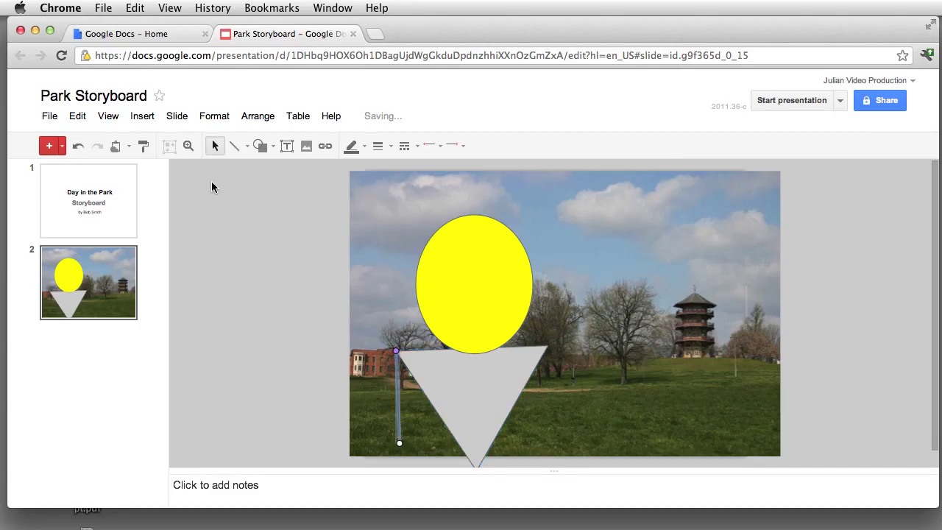
left_click(234, 145)
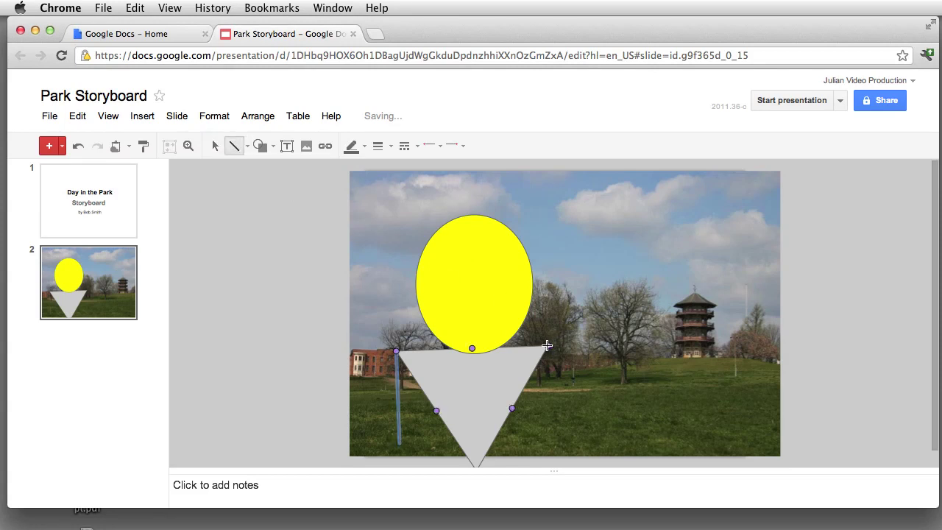
left_click_drag(546, 345, 590, 285)
left_click_drag(617, 242, 618, 242)
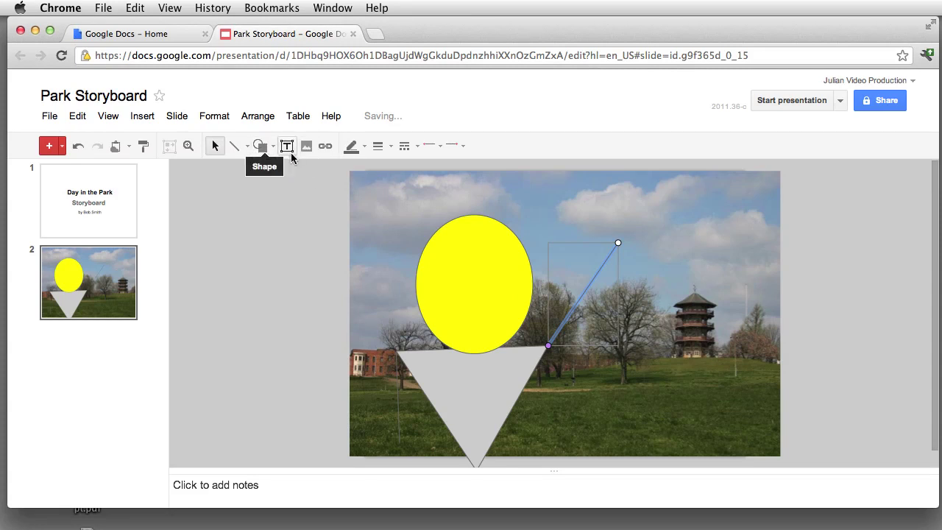
- Make the raised right arm a 12px yellow line
left_click(380, 145)
left_click(405, 266)
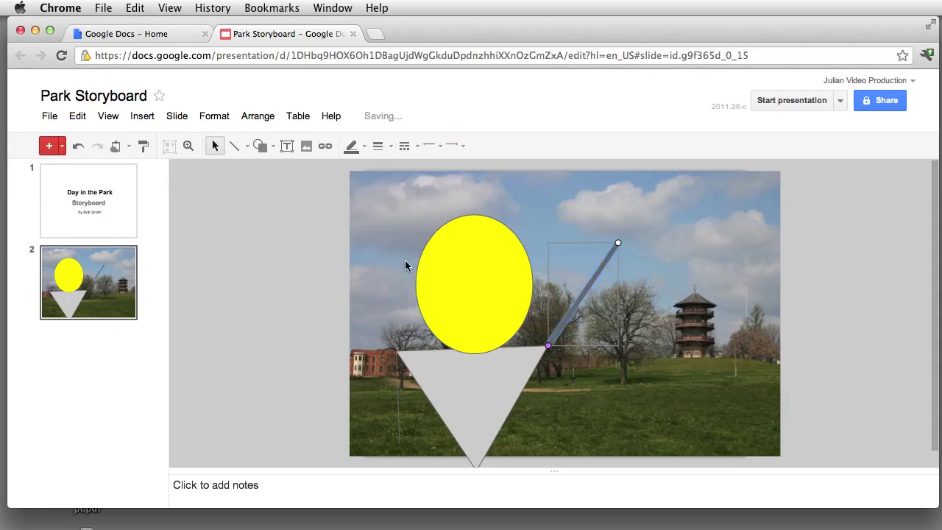
left_click(262, 146)
left_click(264, 146)
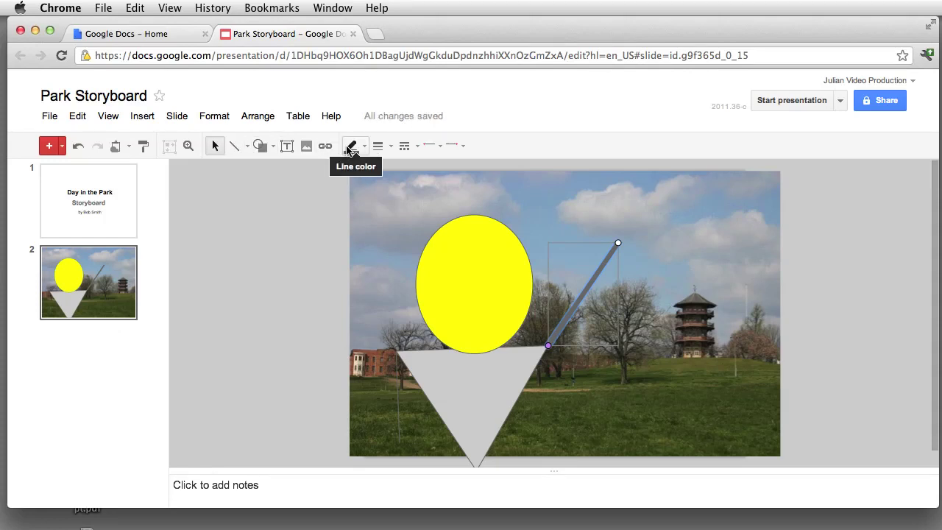
left_click(350, 146)
left_click(377, 146)
left_click(351, 145)
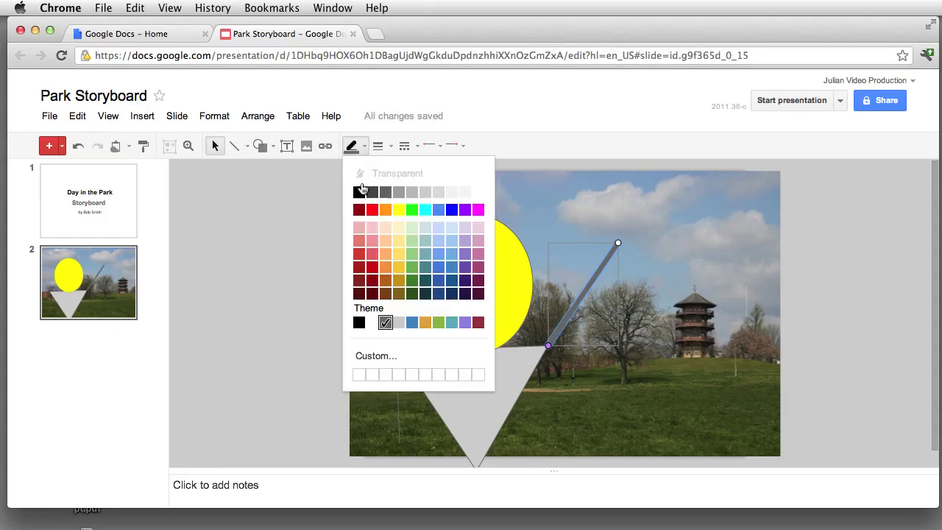
left_click(398, 211)
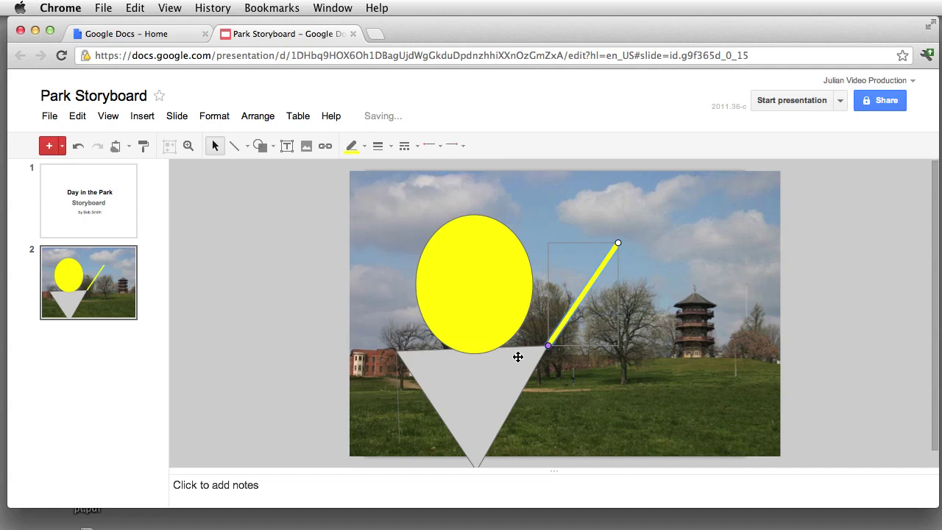
- Make the left arm line yellow and 8px thick
left_click(397, 365)
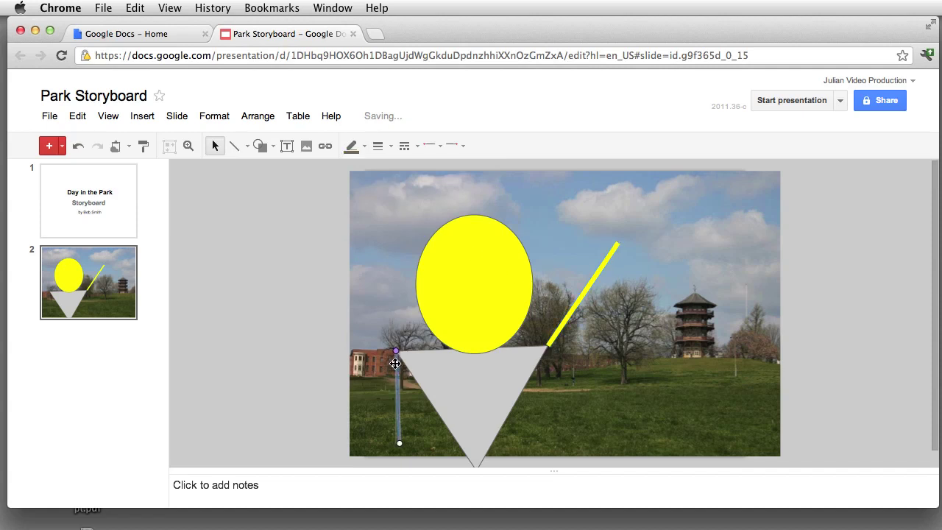
left_click(365, 147)
left_click(398, 211)
left_click(384, 147)
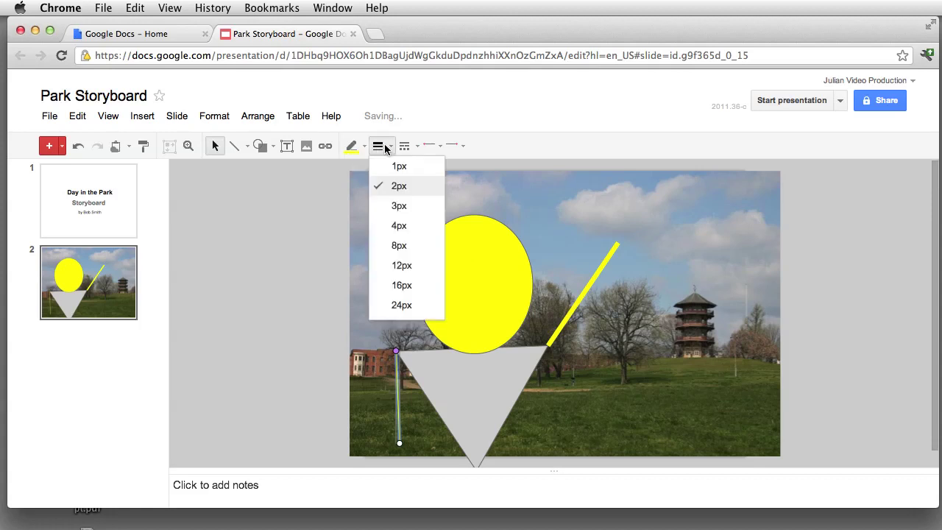
left_click(398, 246)
left_click(666, 360)
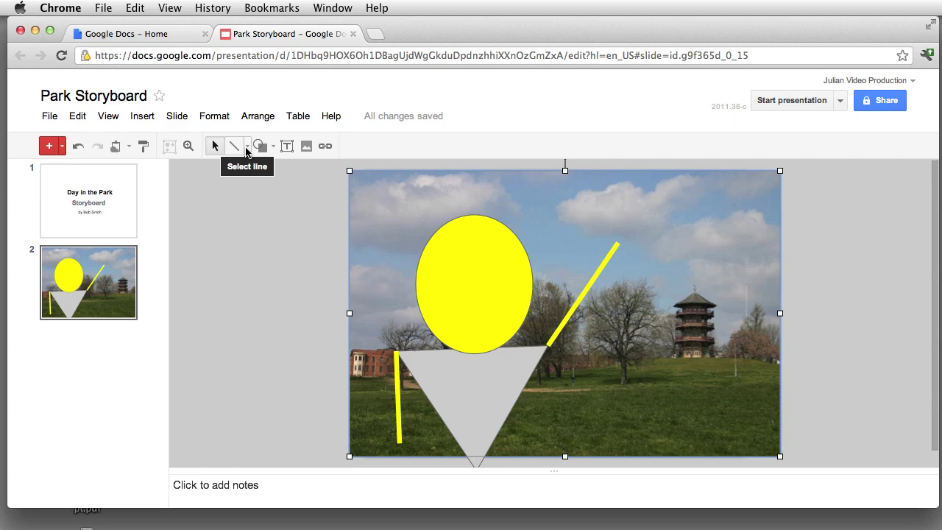
- Draw a bent curve from the top of the yellow head downward
left_click(246, 151)
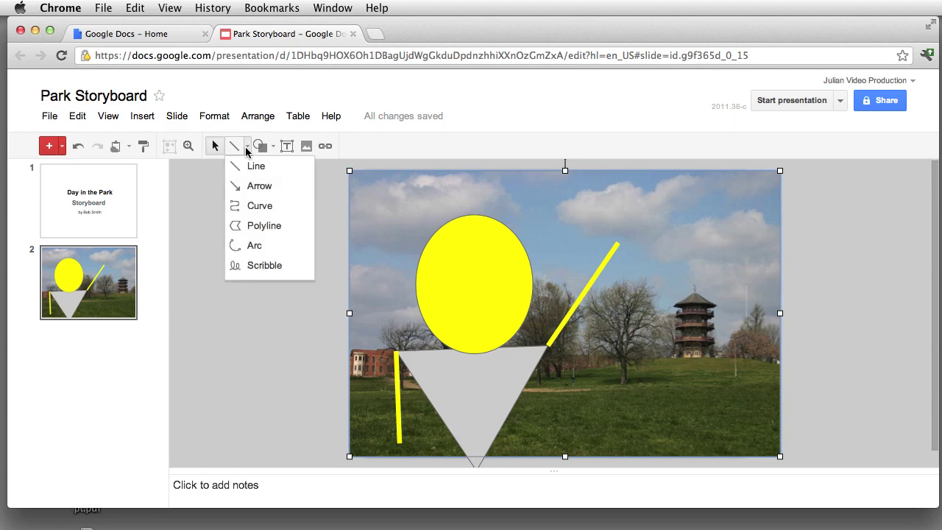
left_click(271, 209)
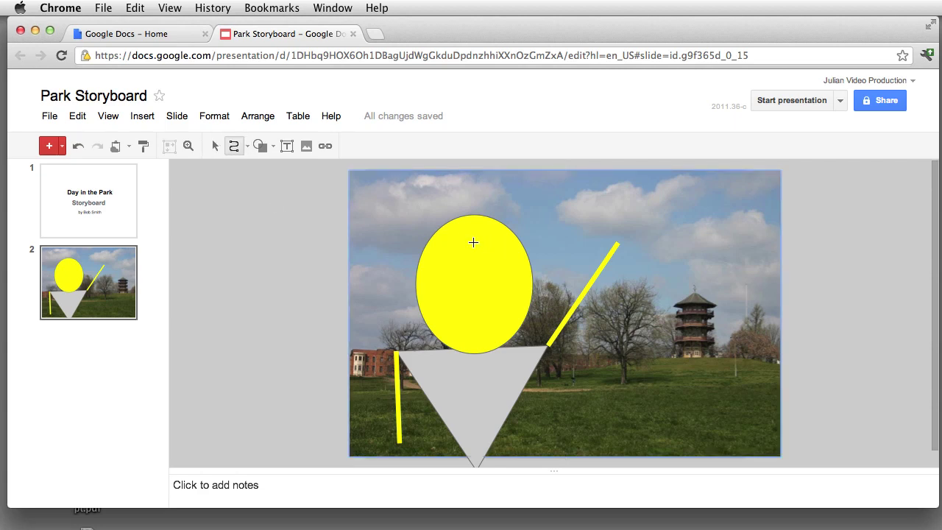
left_click(473, 242)
left_click(504, 278)
double_click(486, 323)
left_click(475, 336)
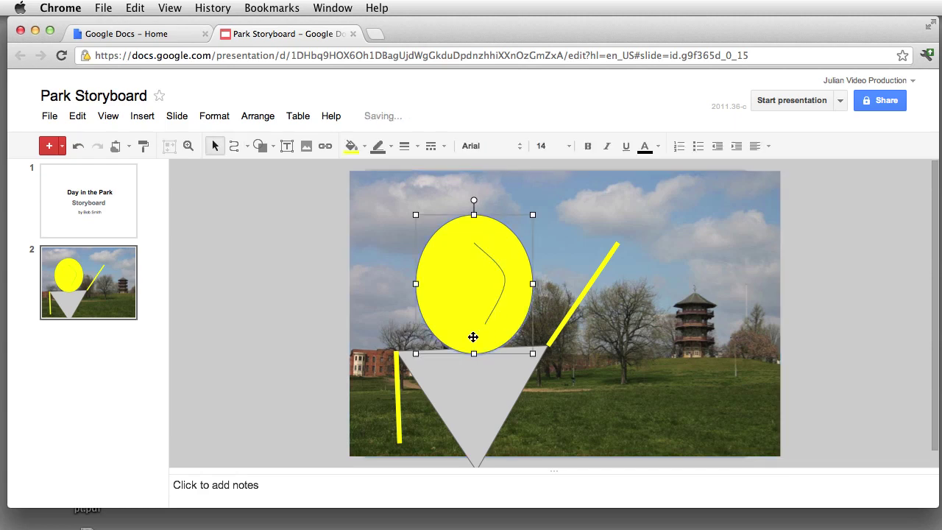
left_click(491, 315)
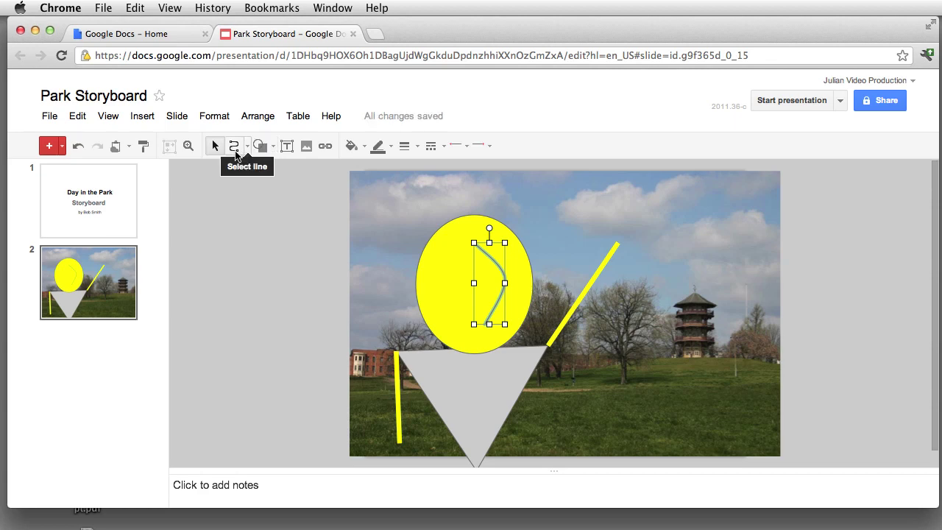
- Draw a short horizontal straight line across the yellow head
left_click(248, 147)
left_click(259, 148)
left_click(247, 147)
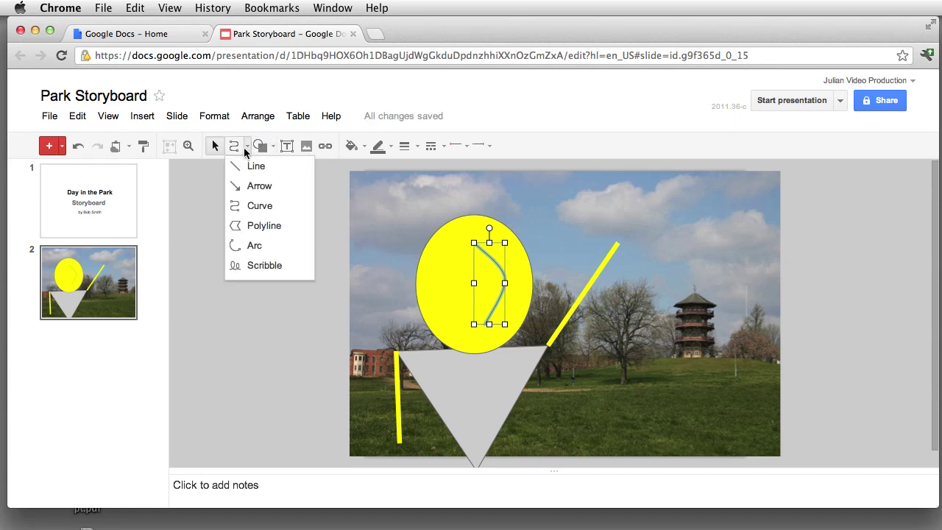
left_click(255, 166)
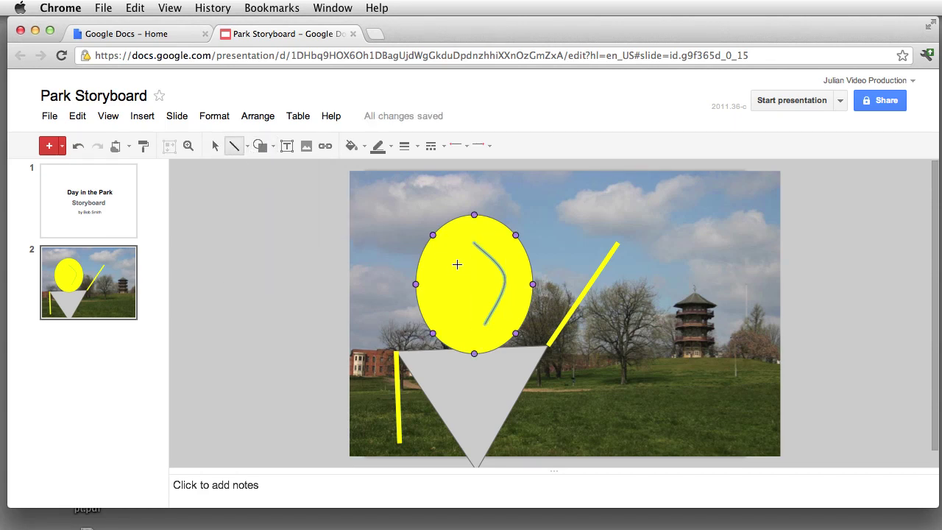
left_click_drag(511, 259, 461, 258)
left_click(479, 297)
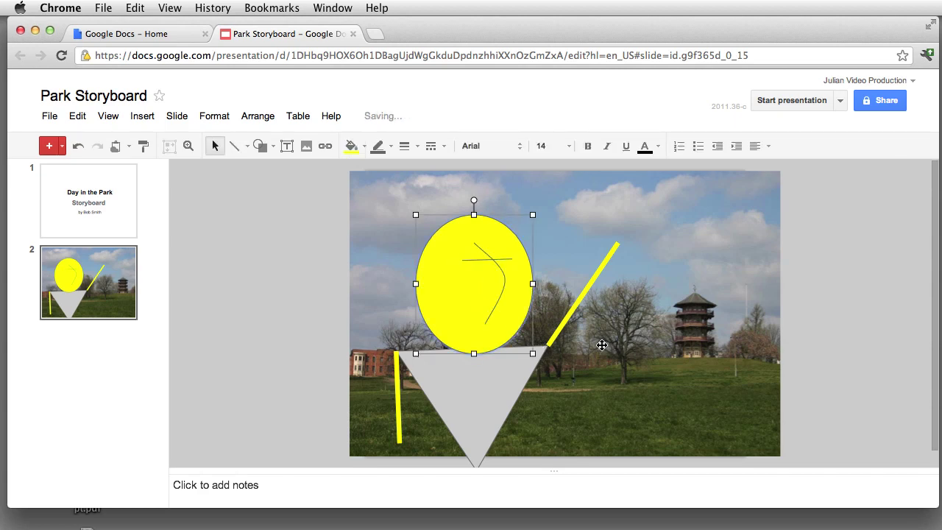
- Draw a small oval at the bottom of the yellow head and fill it dark grey
left_click(260, 145)
mouse_move(332, 168)
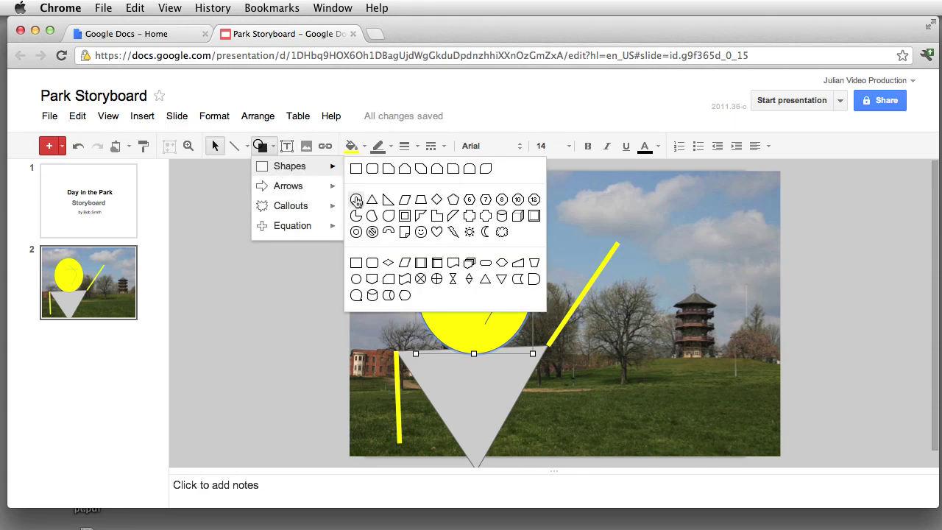
left_click(360, 201)
left_click_drag(472, 312, 497, 345)
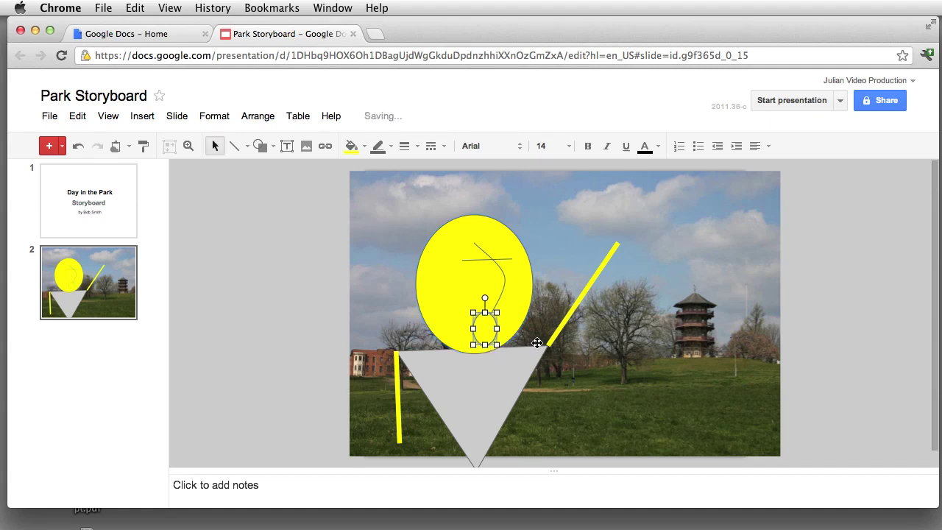
left_click(352, 146)
left_click(372, 194)
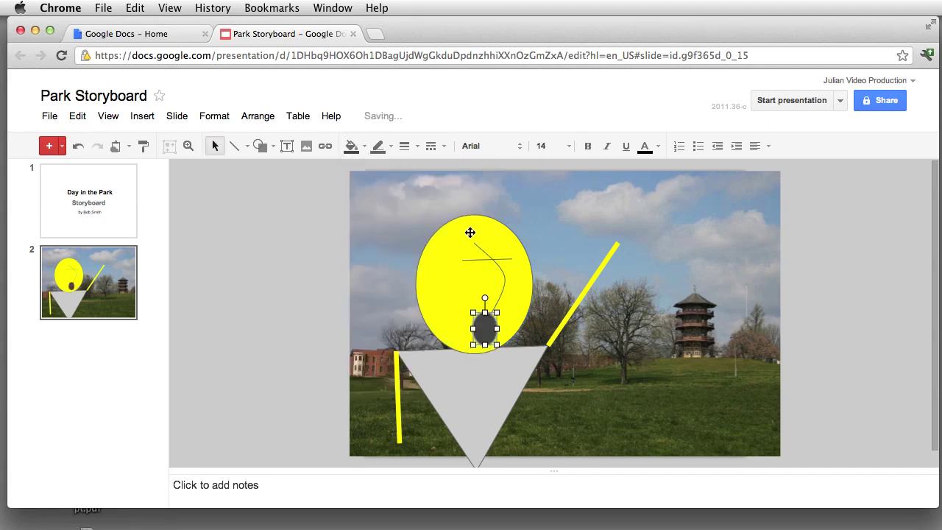
left_click(604, 366)
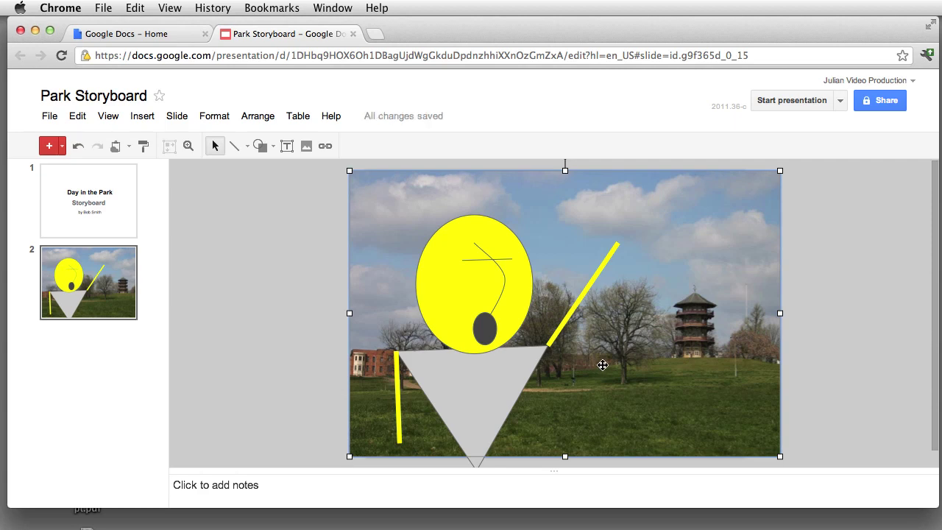
left_click(307, 487)
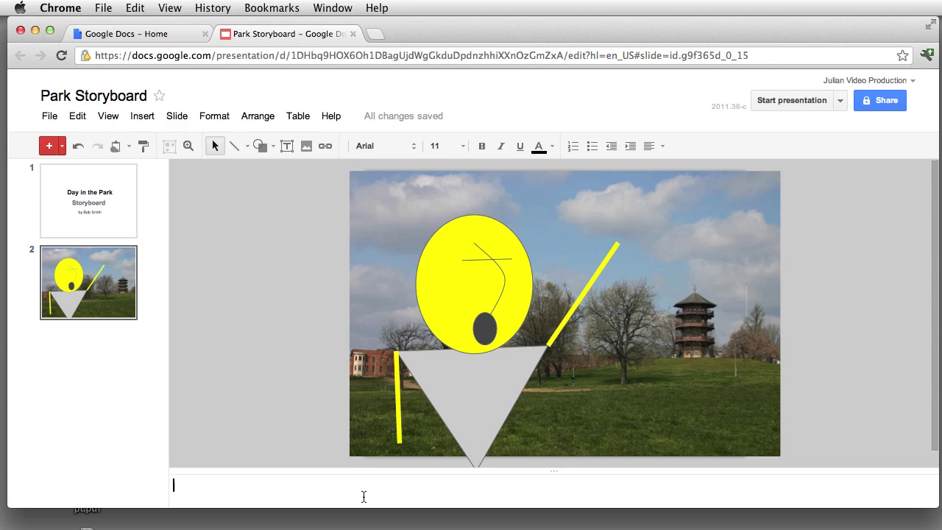
- Write a speaker note describing a medium shot of the character yelling to a friend to stay
type("MS Bob in the park")
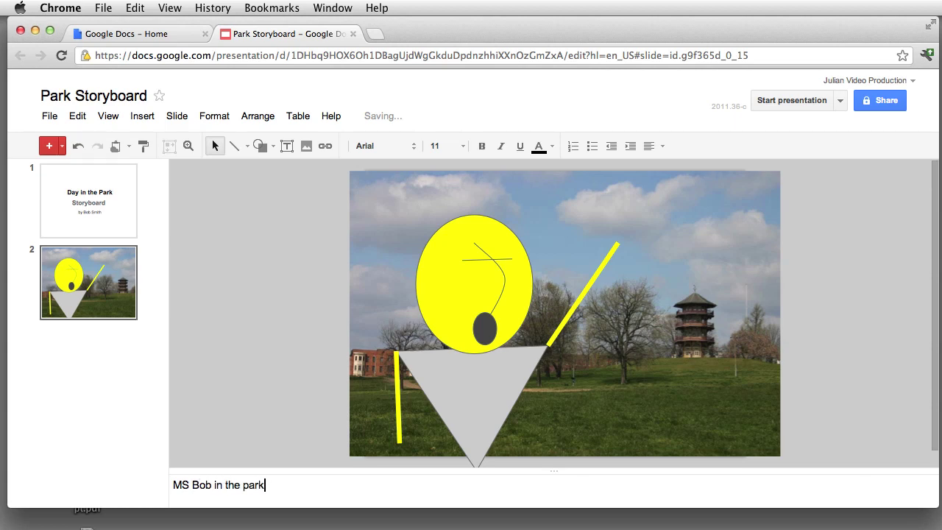
type("BO")
key("BackSpace")
key("BackSpace")
type("ob yells to Eric")
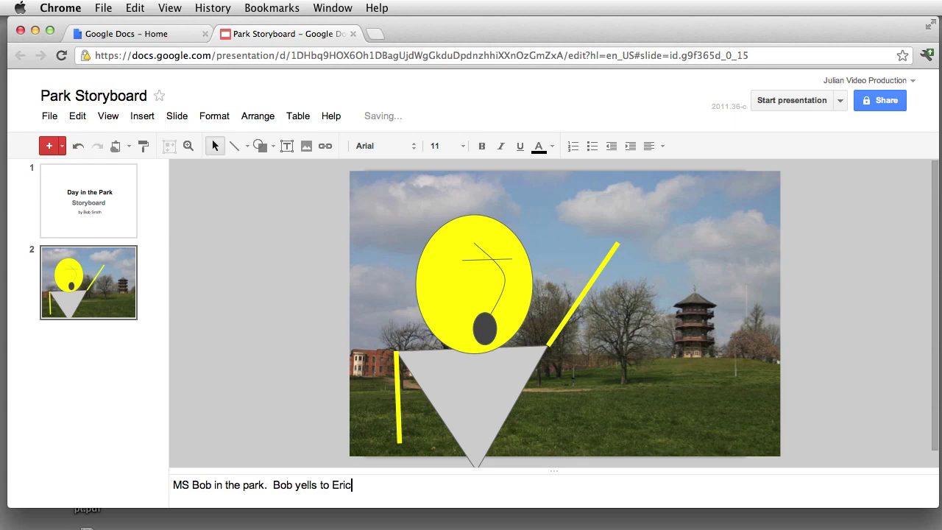
type(" to stay right there.")
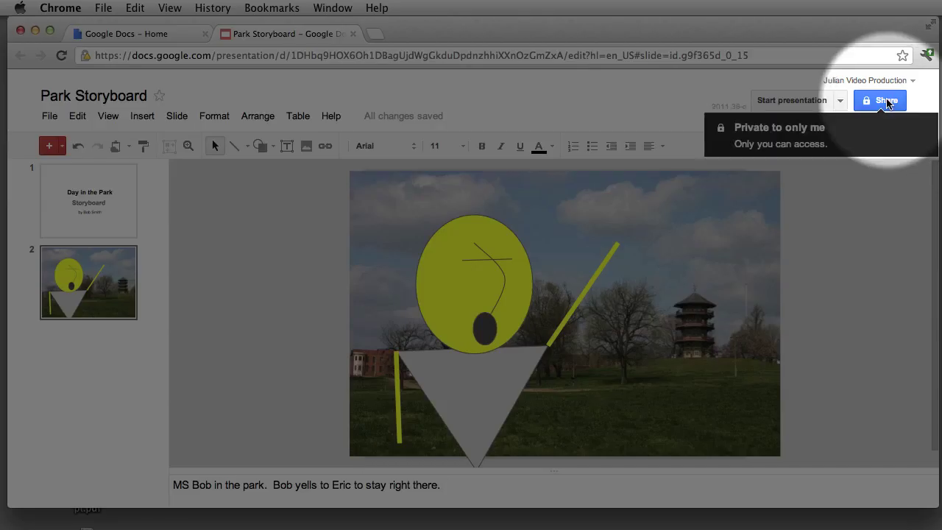
- Open the Park Storyboard share dialog, begin adding people, then cancel, leaving access private
left_click(885, 100)
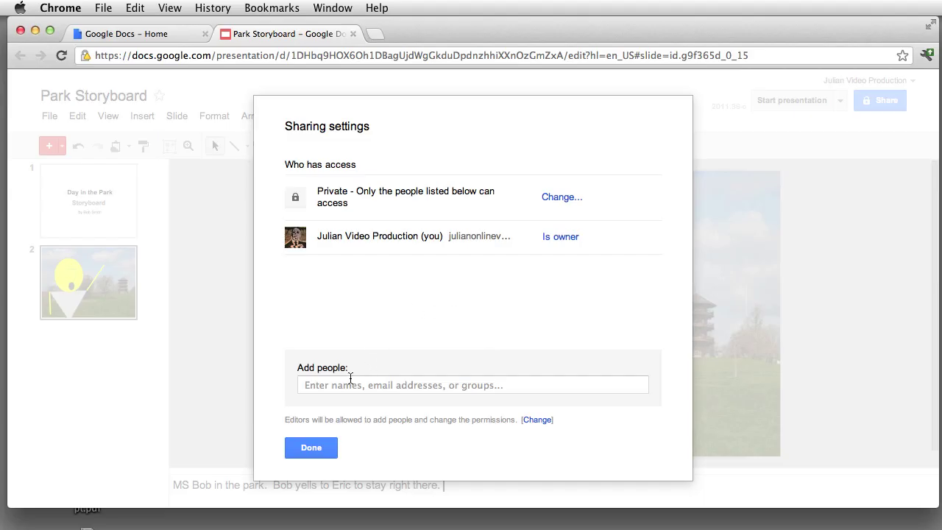
left_click(344, 385)
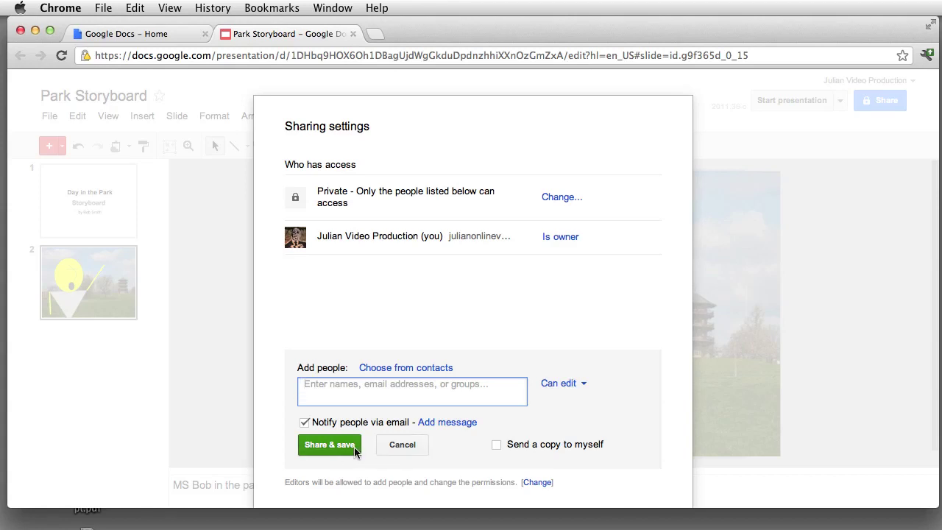
left_click(400, 446)
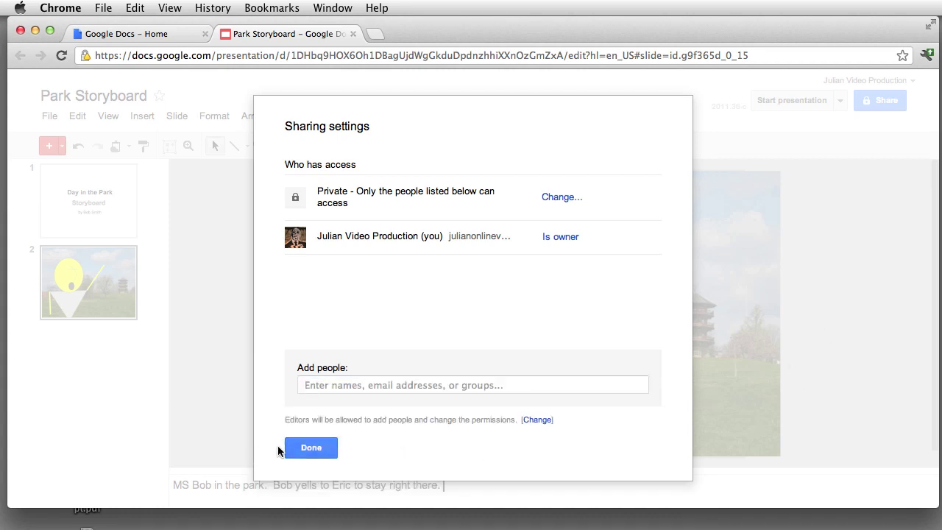